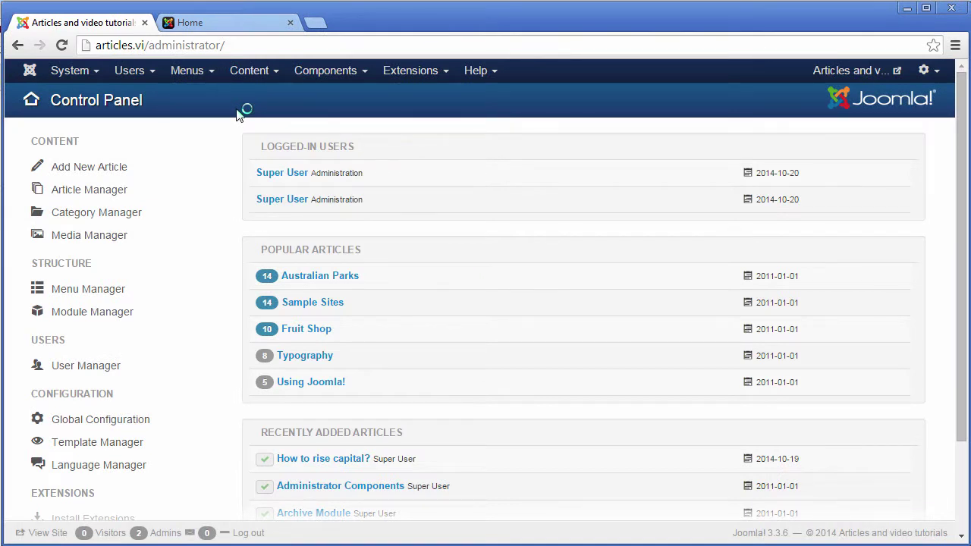
Open the Top menu's item list, which shows only Home, and start a new menu item.
{"action": "left_click", "coordinate": [190, 72]}
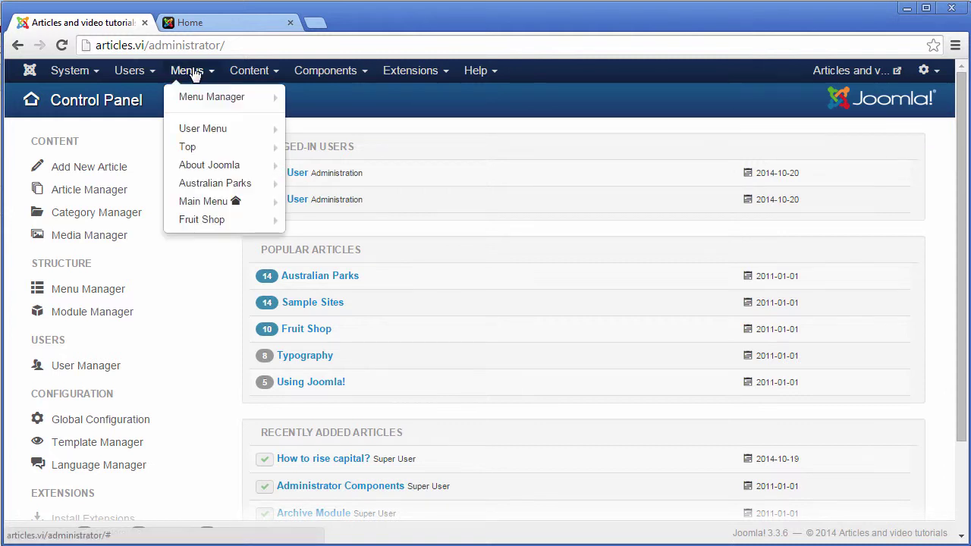
{"action": "left_click", "coordinate": [174, 151]}
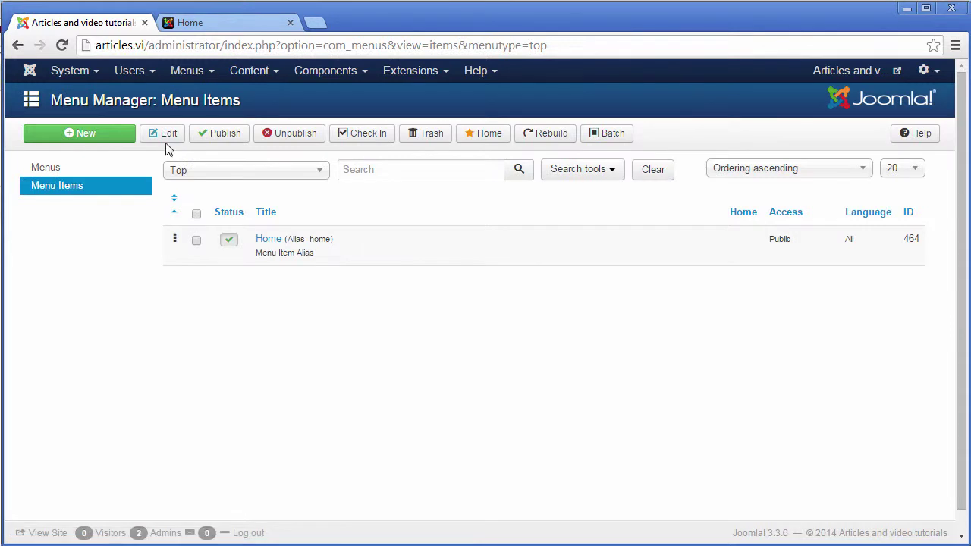
{"action": "left_click", "coordinate": [48, 138]}
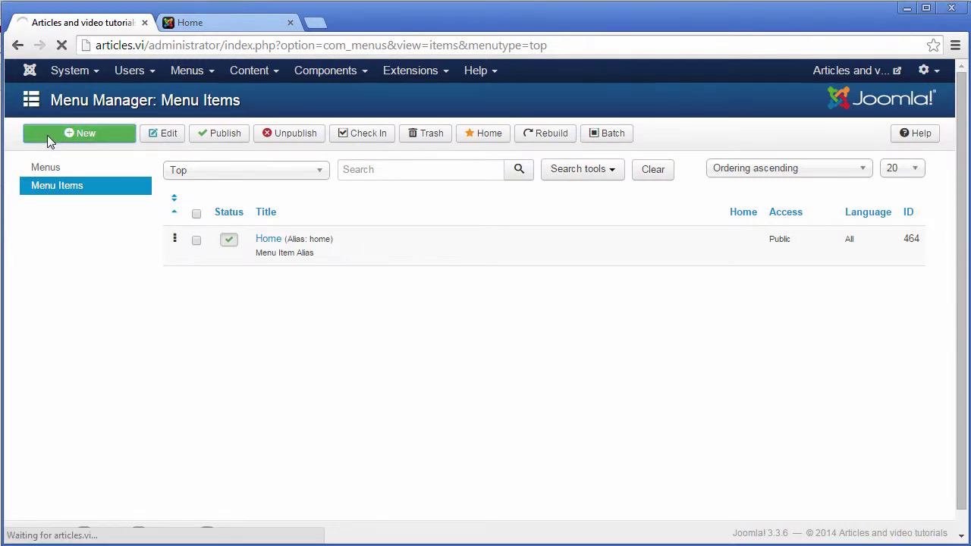
Enter the menu title Discover and the alias discover.
{"action": "left_click", "coordinate": [223, 169]}
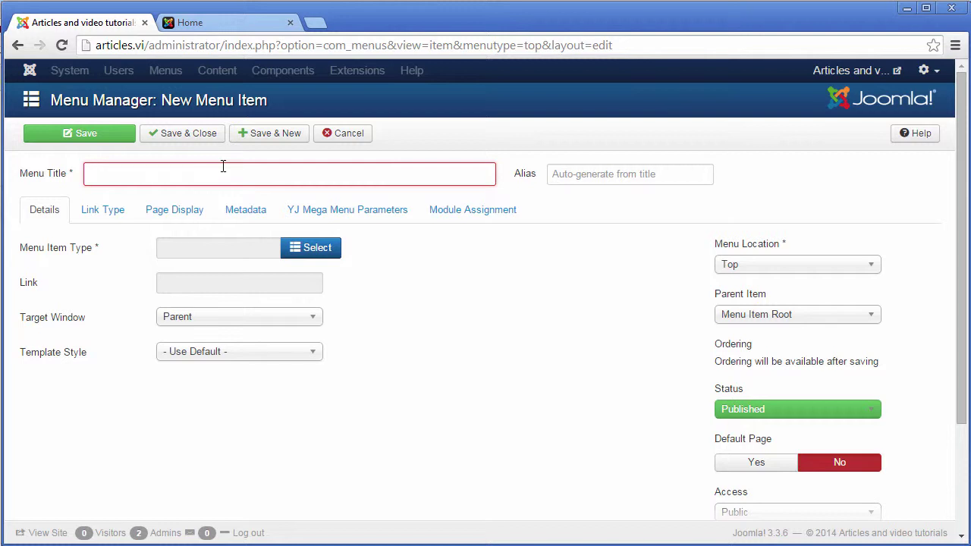
{"action": "type", "text": "Discover"}
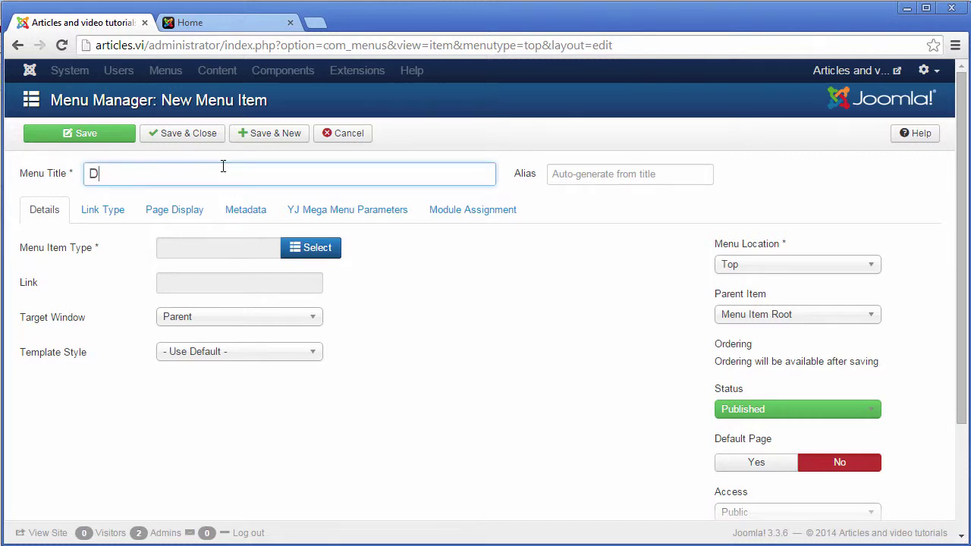
{"action": "left_click", "coordinate": [561, 166]}
{"action": "type", "text": "discover"}
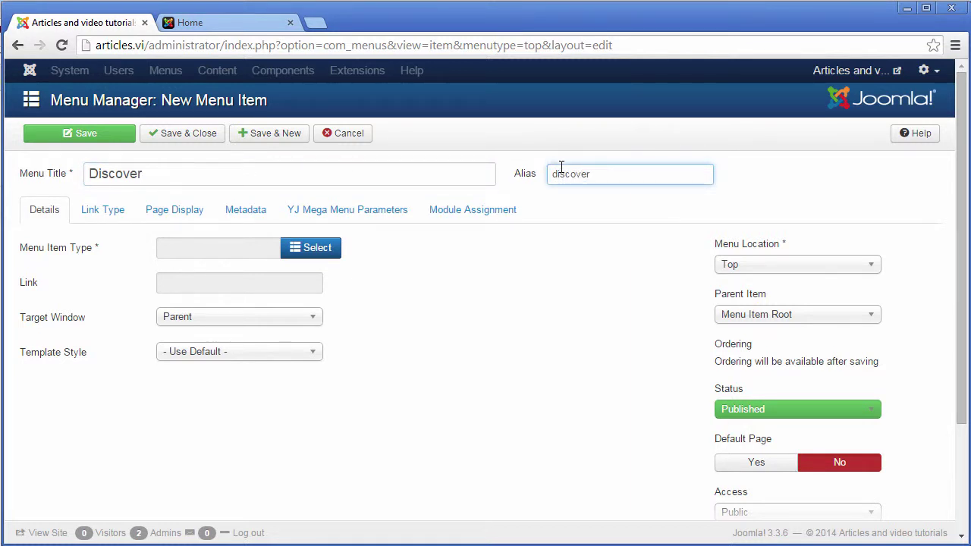
Set the item type to CrowdFunding's Discover projects, then save and close.
{"action": "left_click", "coordinate": [307, 248]}
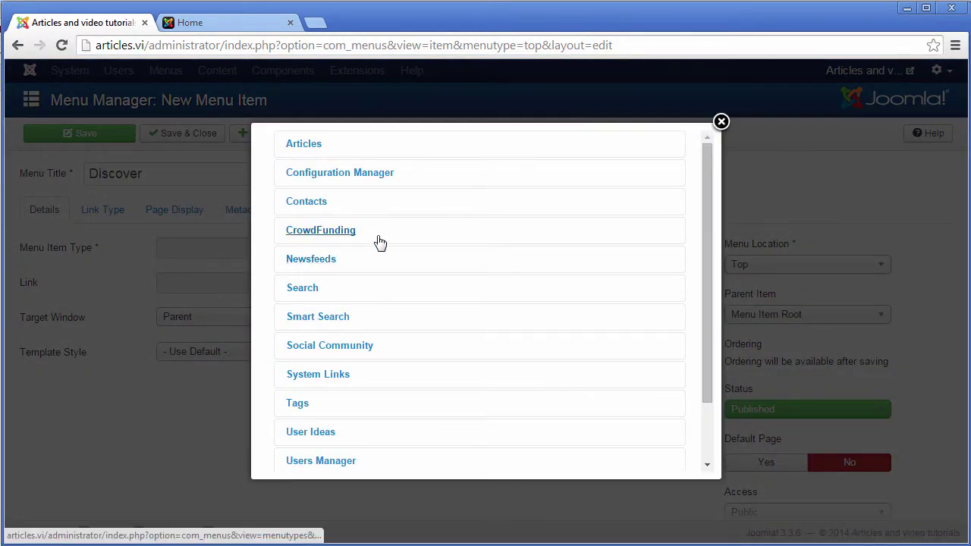
{"action": "left_click", "coordinate": [377, 240]}
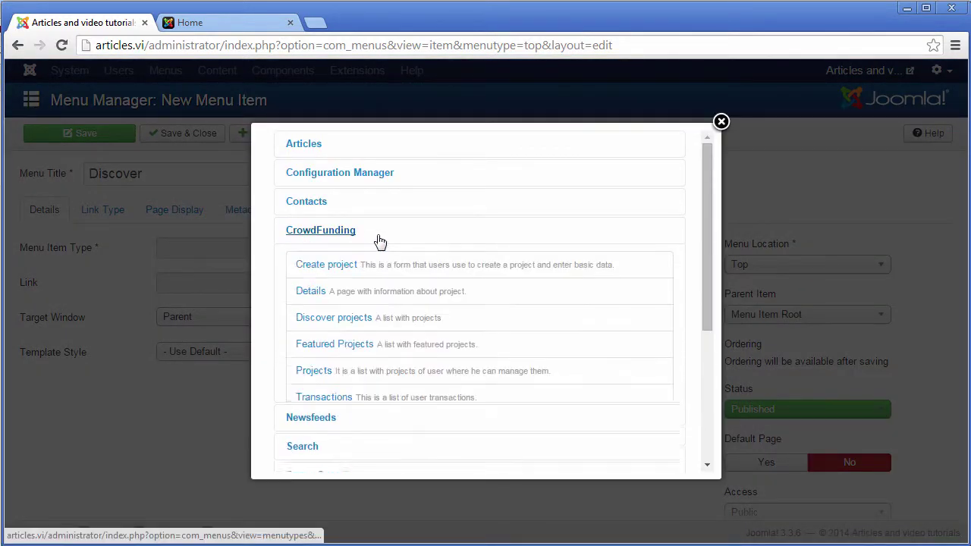
{"action": "left_click", "coordinate": [389, 322]}
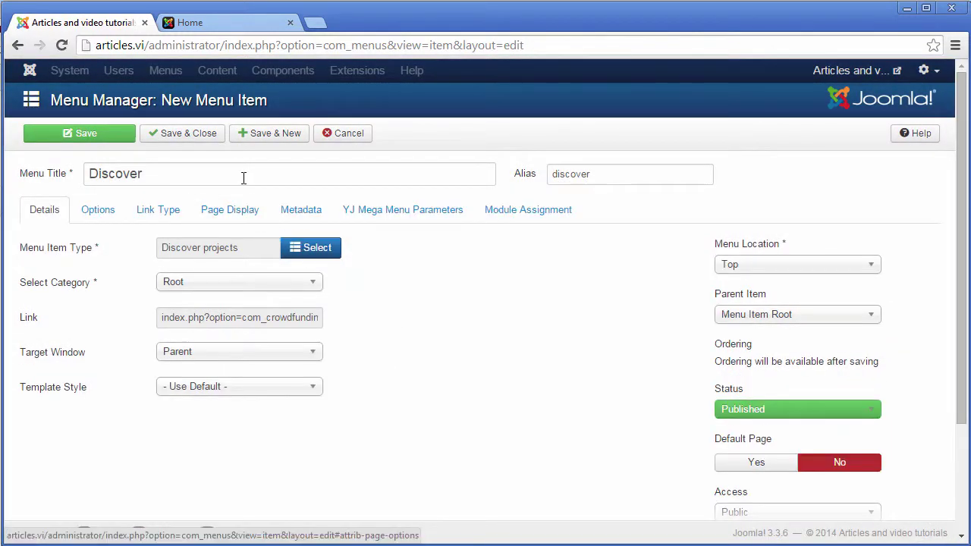
{"action": "left_click", "coordinate": [169, 141]}
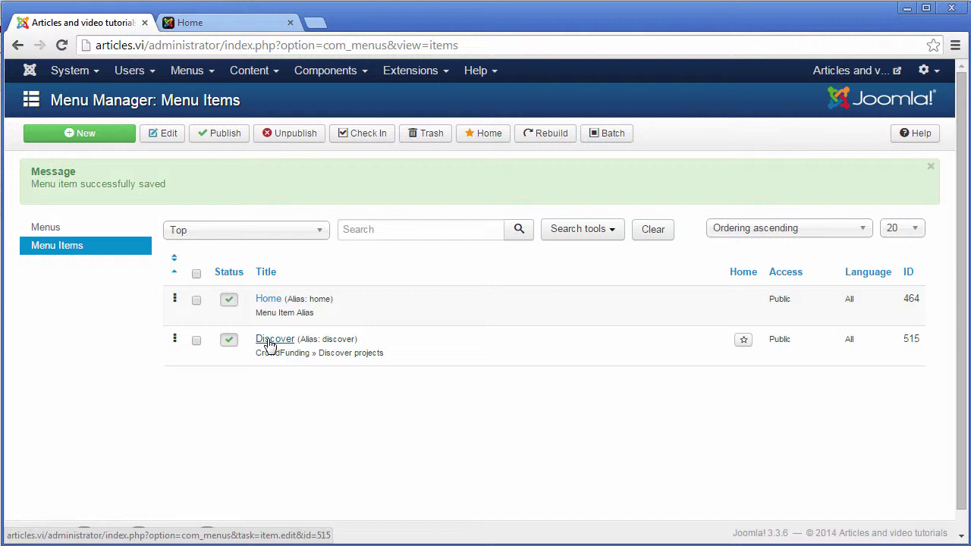
Start a new menu item with the CrowdFunding Create project item type.
{"action": "left_click", "coordinate": [44, 142]}
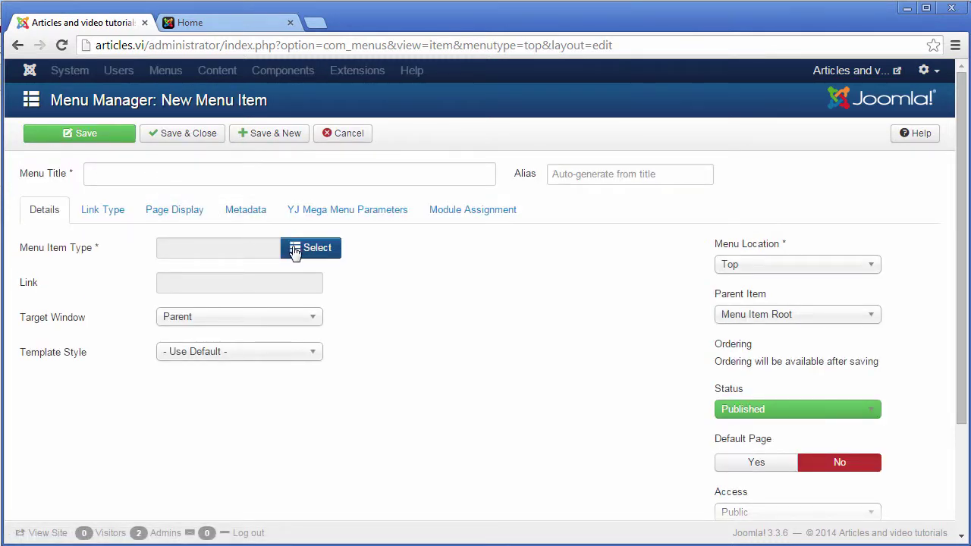
{"action": "left_click", "coordinate": [294, 252]}
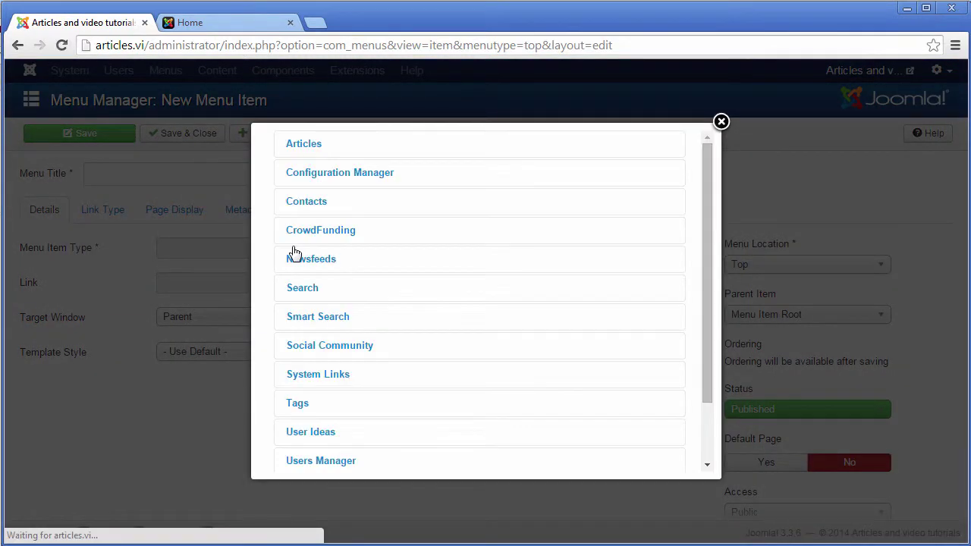
{"action": "left_click", "coordinate": [374, 235]}
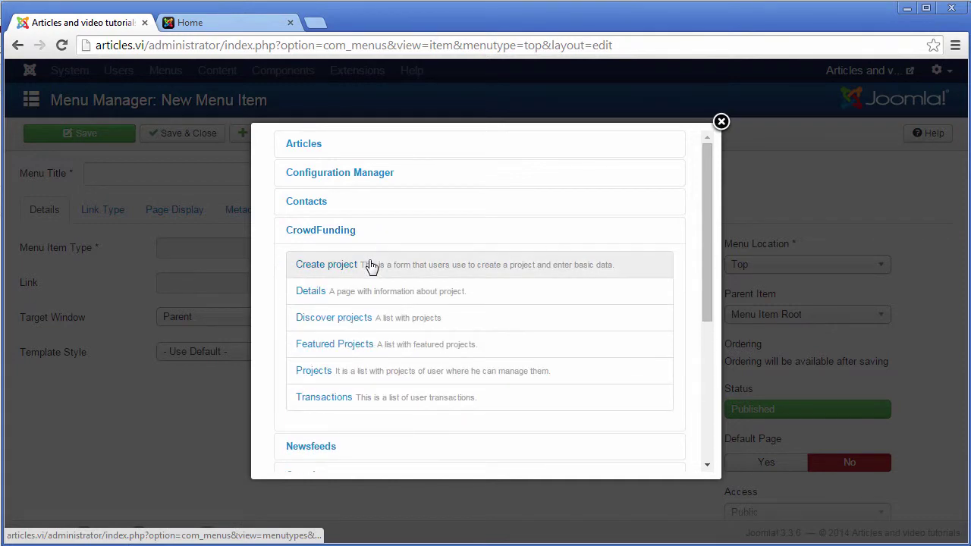
{"action": "left_click", "coordinate": [371, 263]}
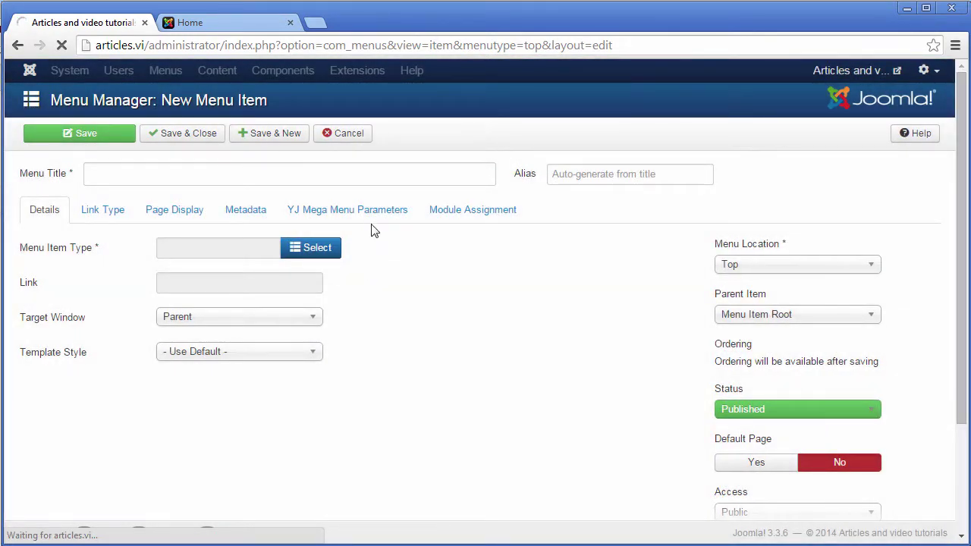
Title it Create Project with alias create-project, then Save & New.
{"action": "left_click", "coordinate": [377, 173]}
{"action": "type", "text": "C"}
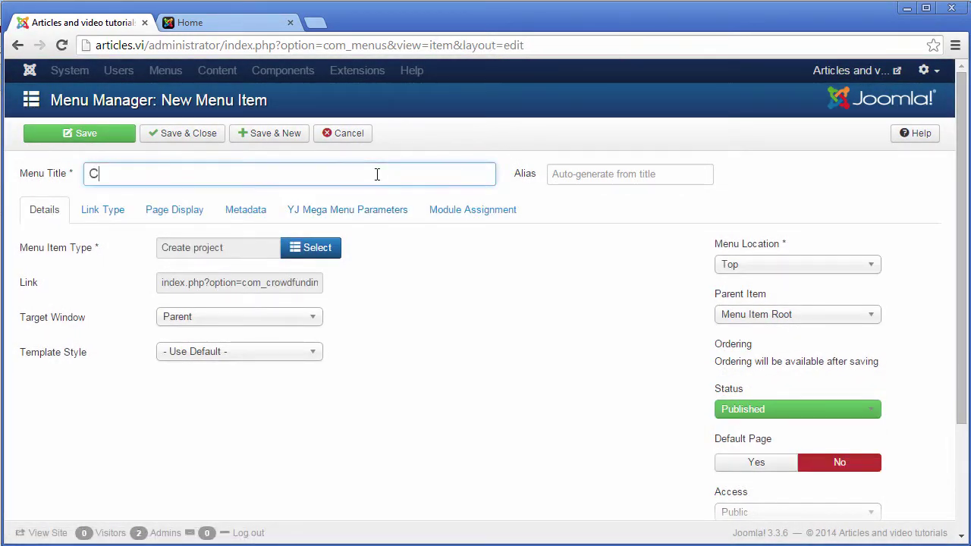
{"action": "type", "text": "reate Project"}
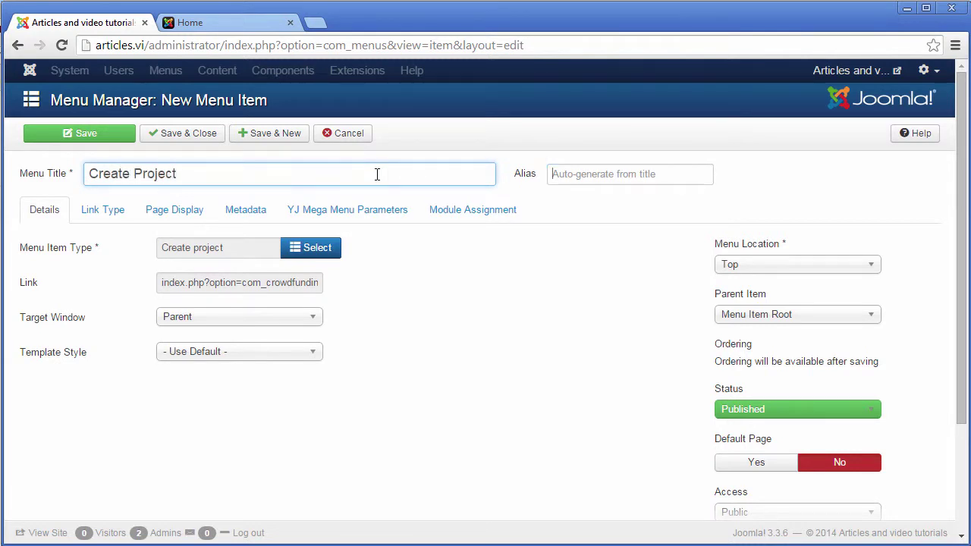
{"action": "key", "text": "Tab"}
{"action": "type", "text": "create-pro"}
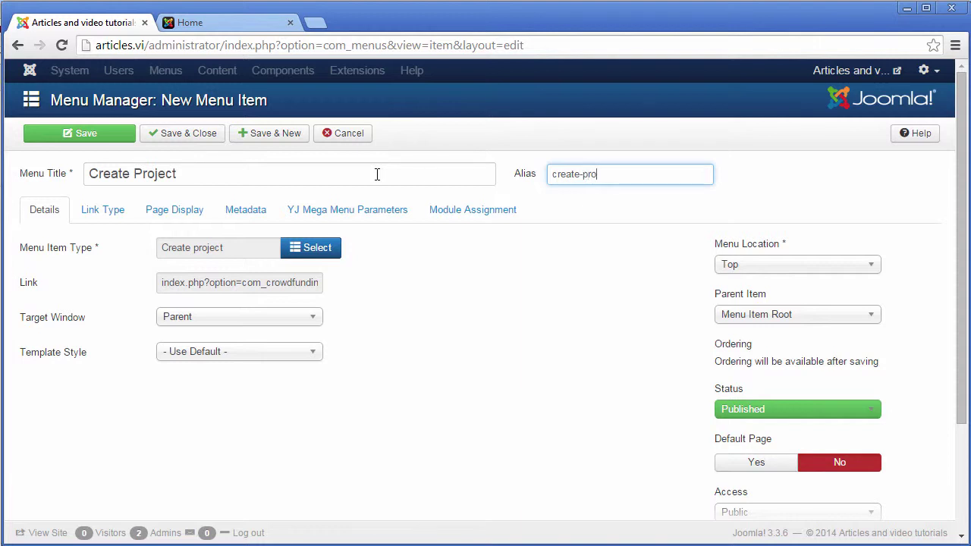
{"action": "type", "text": "ject"}
{"action": "left_click", "coordinate": [243, 141]}
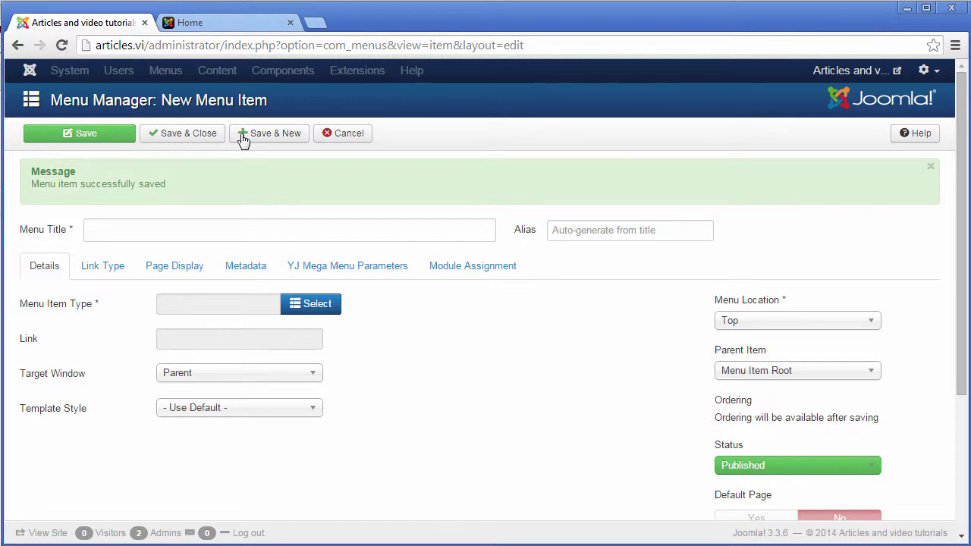
Title the item Profile, set its type to Social Community Profile, and Save & New.
{"action": "left_click", "coordinate": [233, 228]}
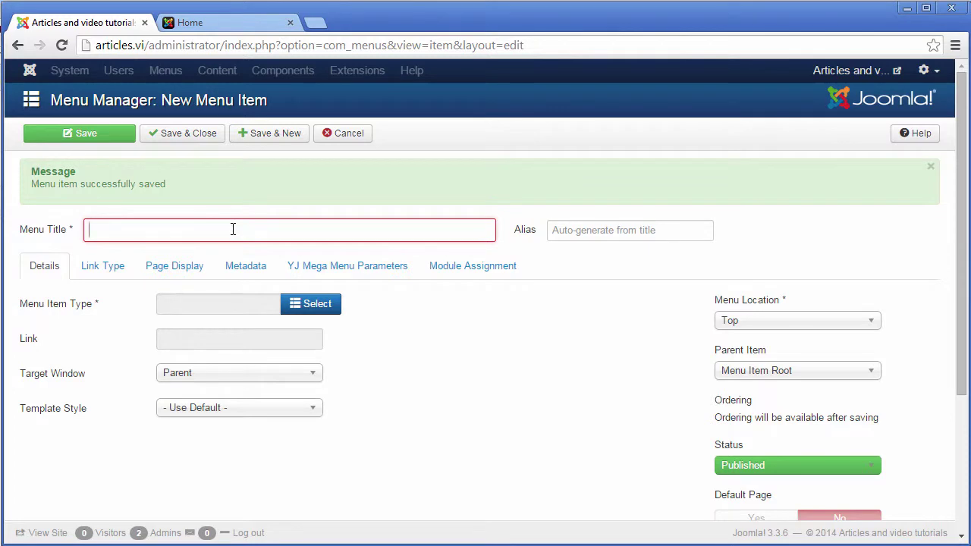
{"action": "type", "text": "Profile"}
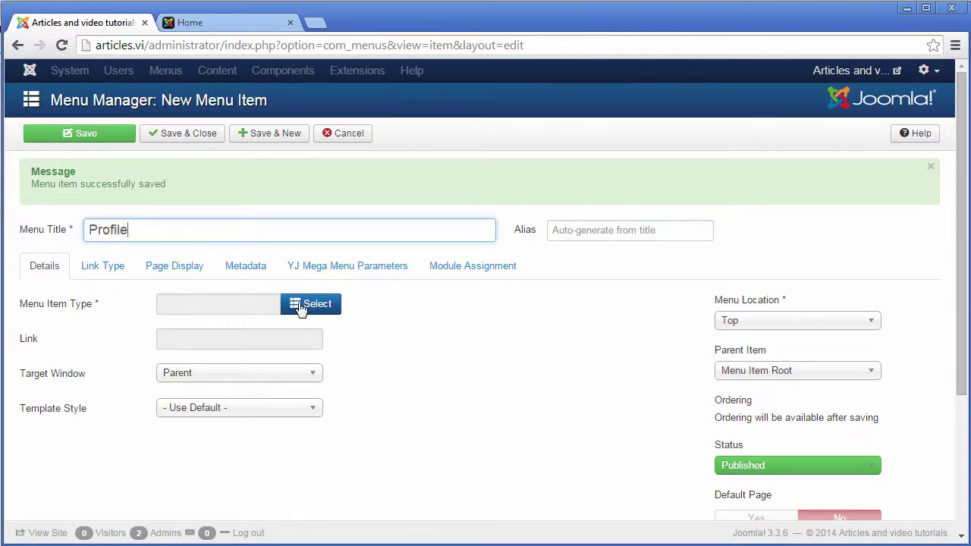
{"action": "left_click", "coordinate": [301, 308]}
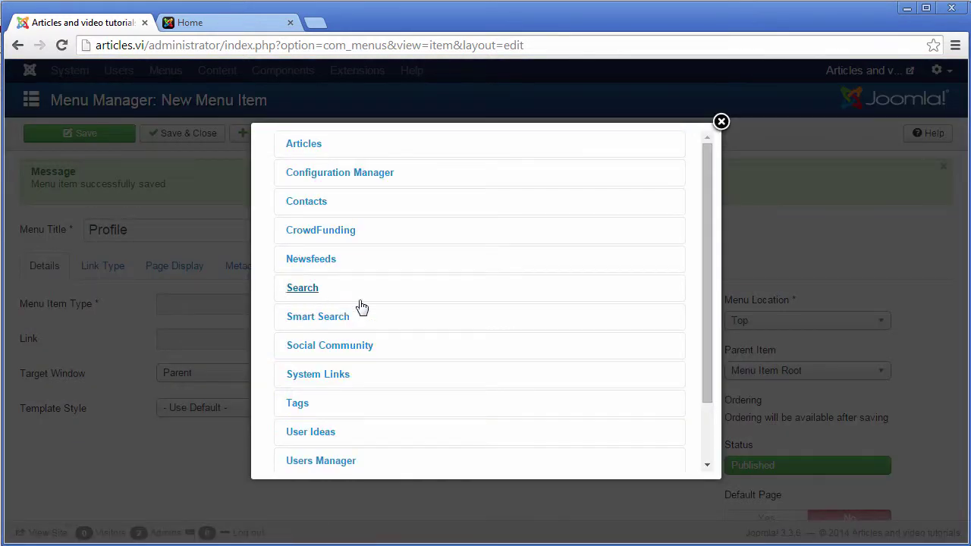
{"action": "left_click", "coordinate": [400, 354]}
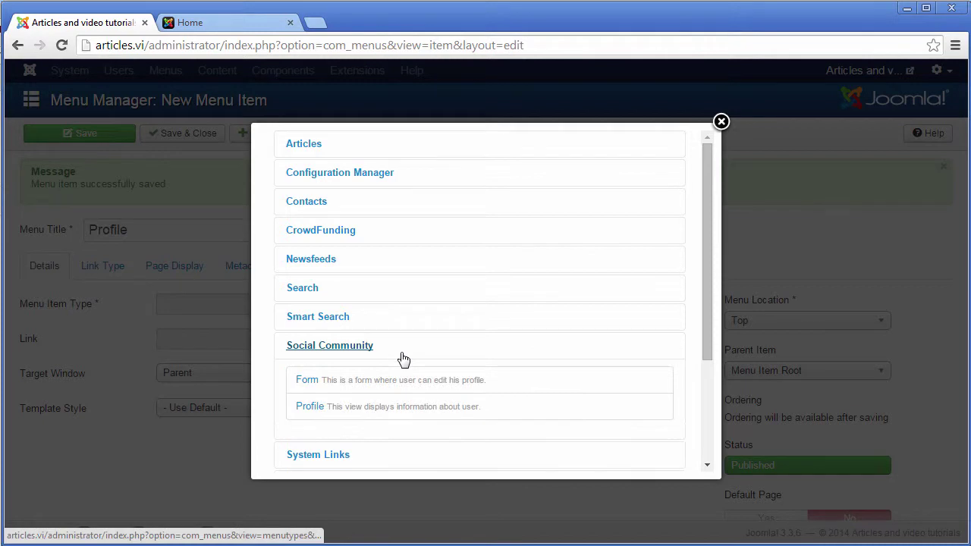
{"action": "left_click", "coordinate": [400, 408]}
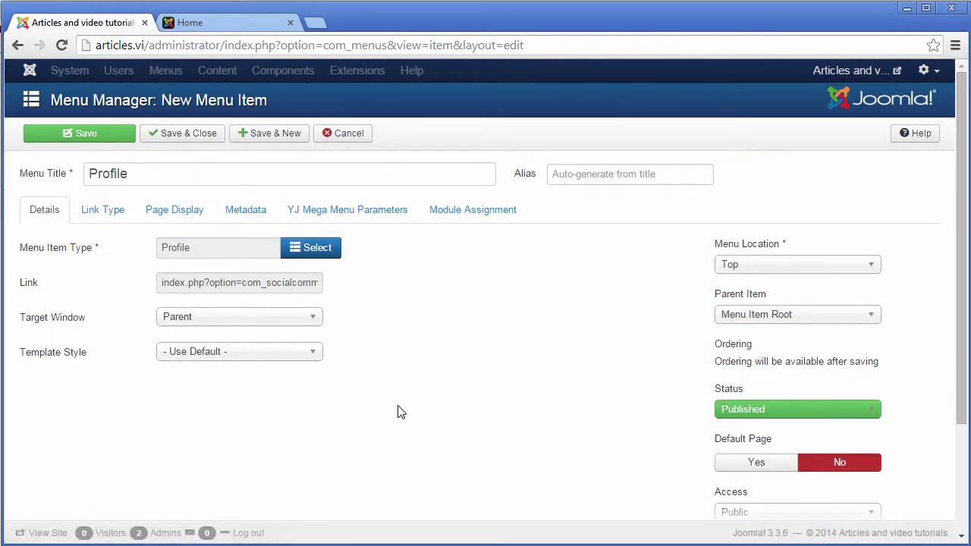
{"action": "left_click", "coordinate": [245, 139]}
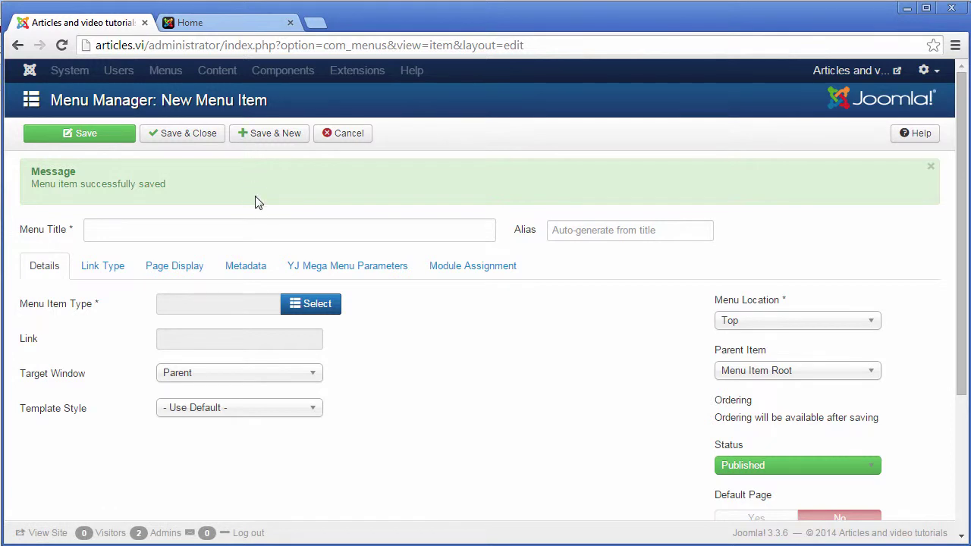
Title the item My Projects and set its type to CrowdFunding Projects.
{"action": "left_click", "coordinate": [258, 227]}
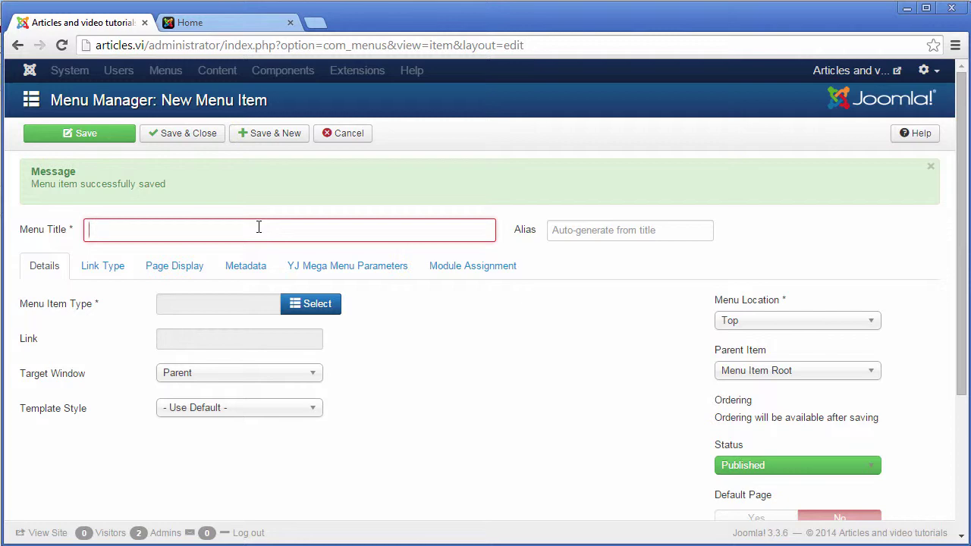
{"action": "type", "text": "My Projects"}
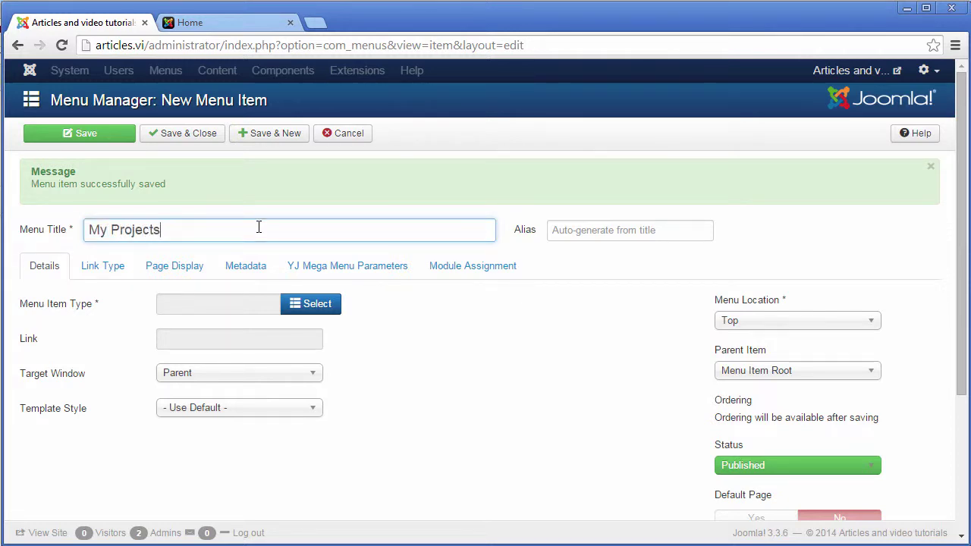
{"action": "left_click", "coordinate": [307, 309]}
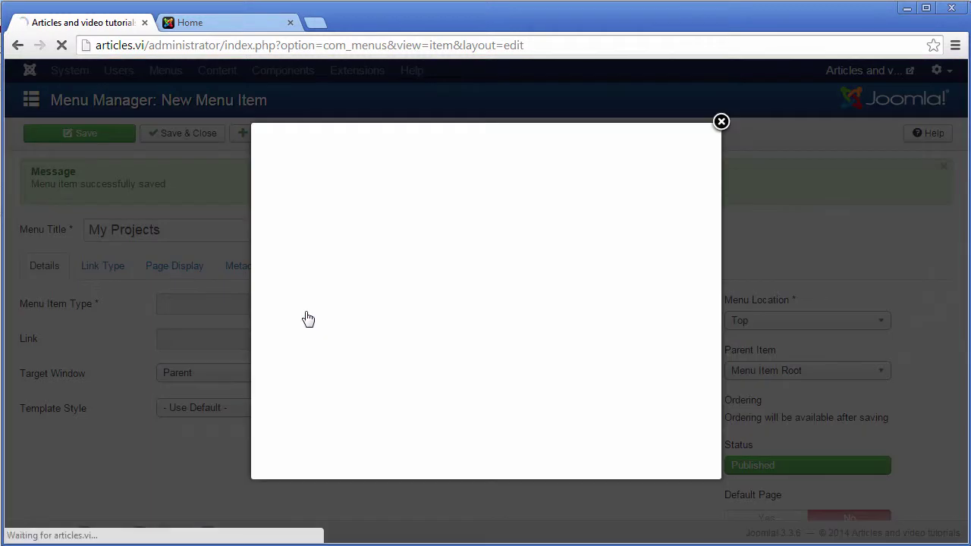
{"action": "left_click", "coordinate": [367, 235]}
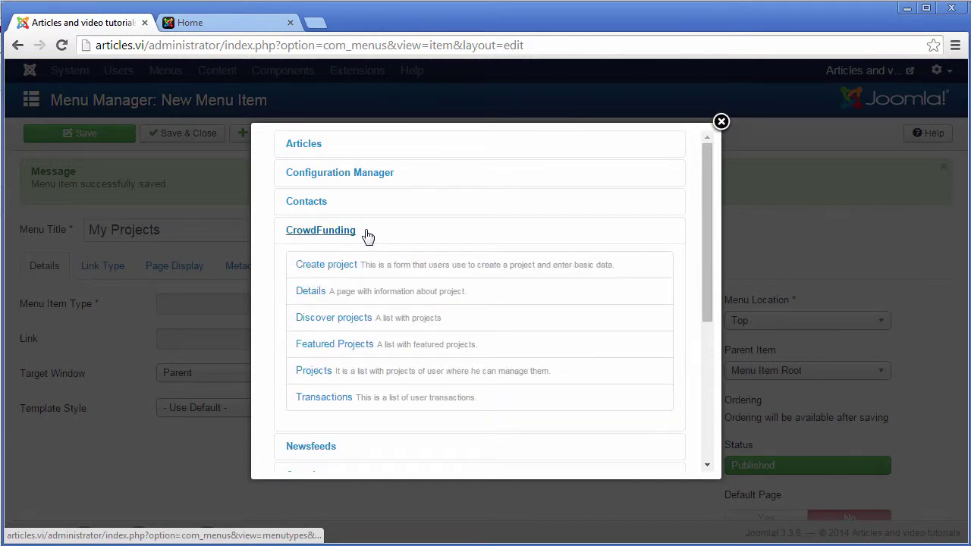
{"action": "left_click", "coordinate": [381, 373]}
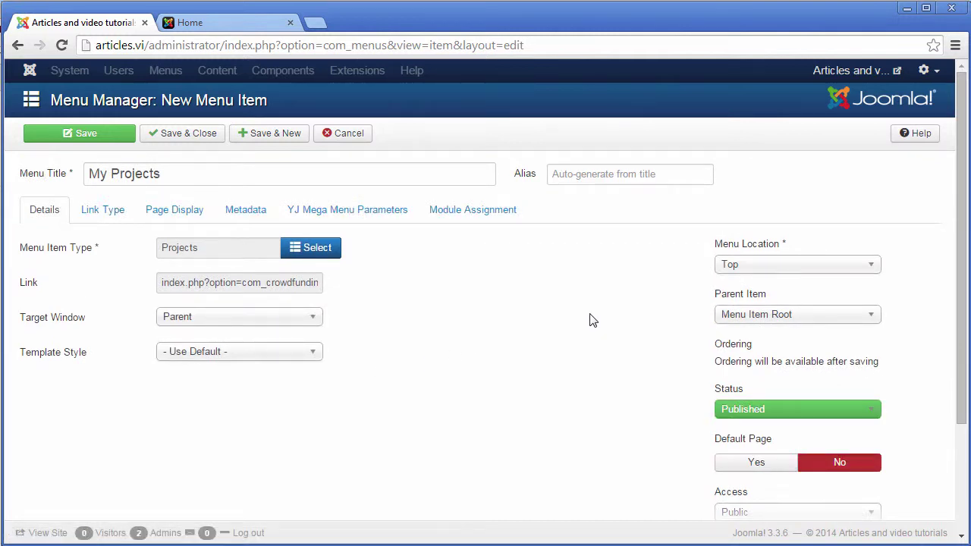
Set Parent Item to Profile and Access to Registered, then Save & New.
{"action": "left_click", "coordinate": [821, 320]}
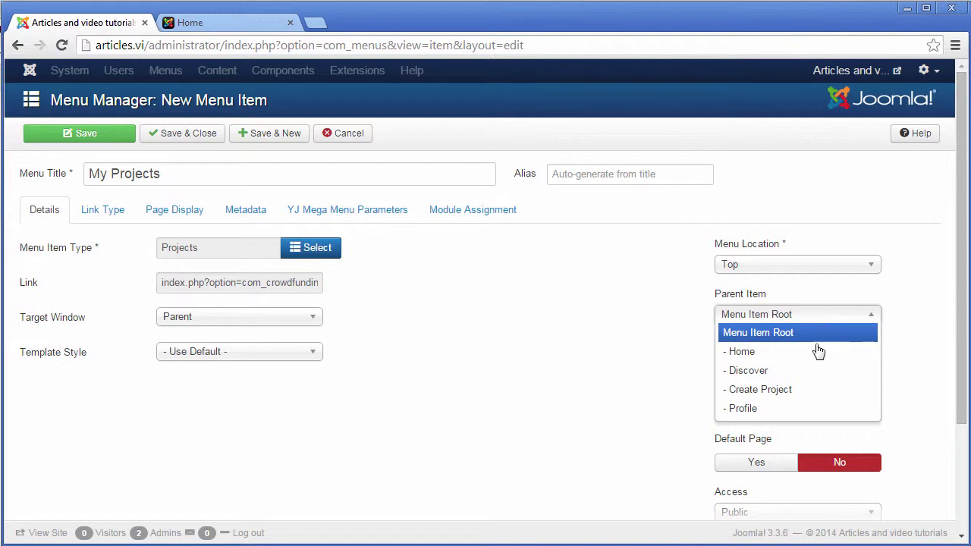
{"action": "left_click", "coordinate": [800, 410]}
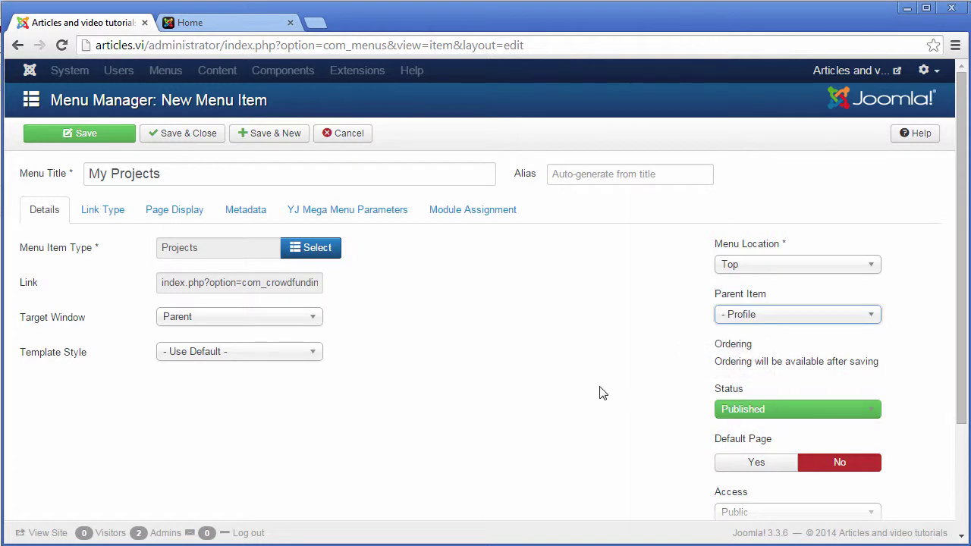
{"action": "scroll", "coordinate": [600, 392], "scroll_direction": "down", "scroll_amount": 2}
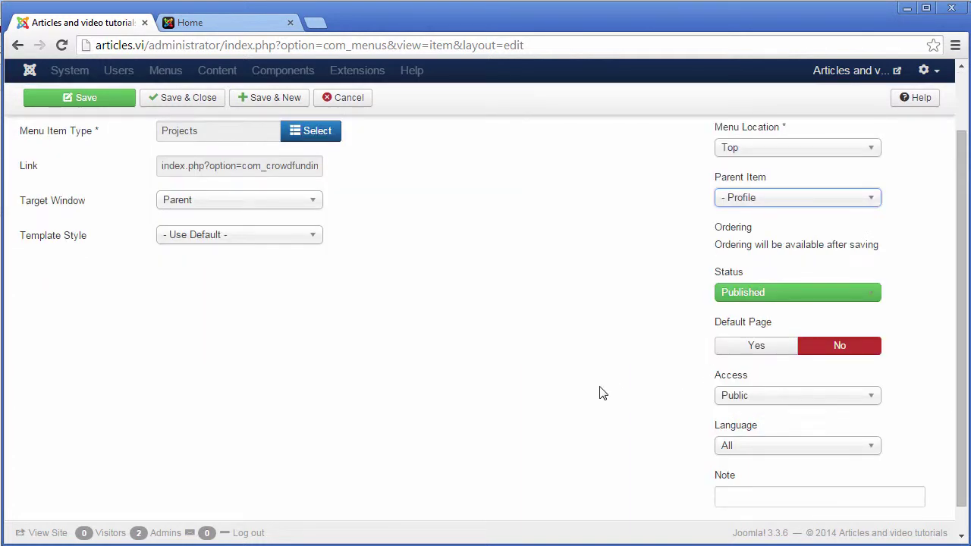
{"action": "left_click", "coordinate": [868, 401]}
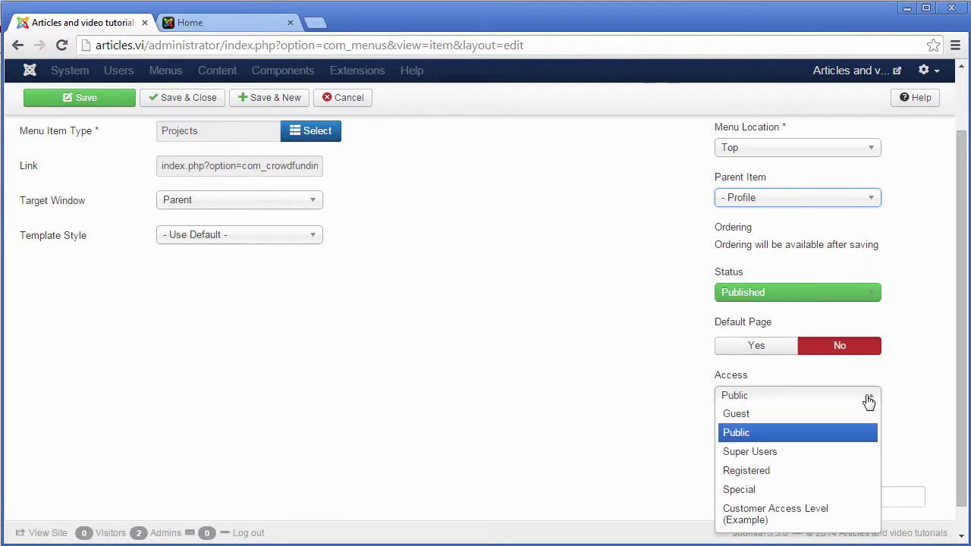
{"action": "left_click", "coordinate": [838, 472]}
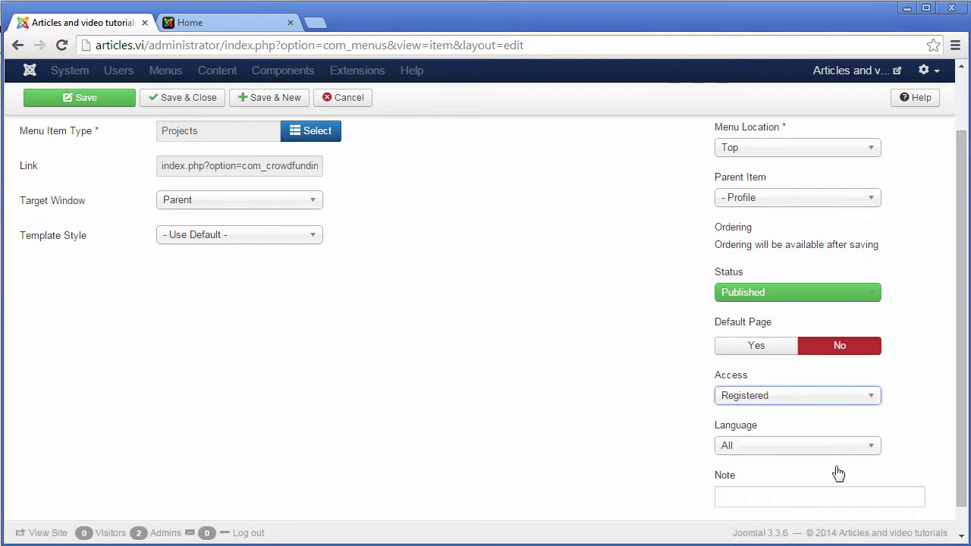
{"action": "scroll", "coordinate": [680, 460], "scroll_direction": "up", "scroll_amount": 2}
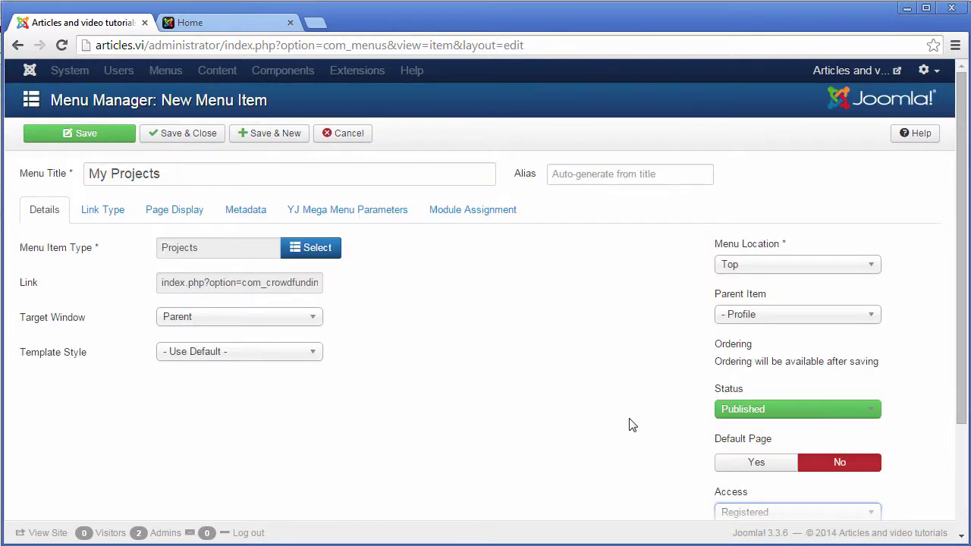
{"action": "left_click", "coordinate": [244, 135]}
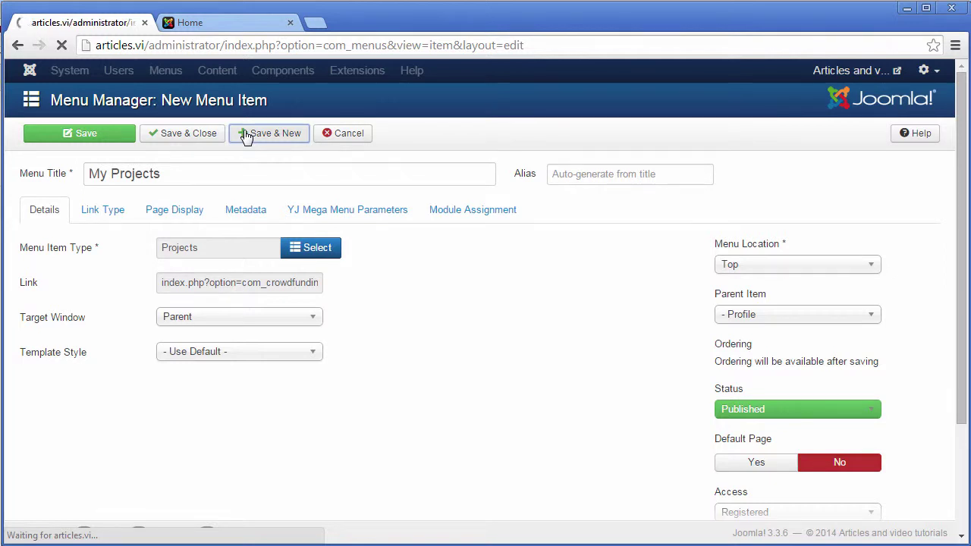
Enter the menu title My Transactions and the alias transactions.
{"action": "left_click", "coordinate": [230, 232]}
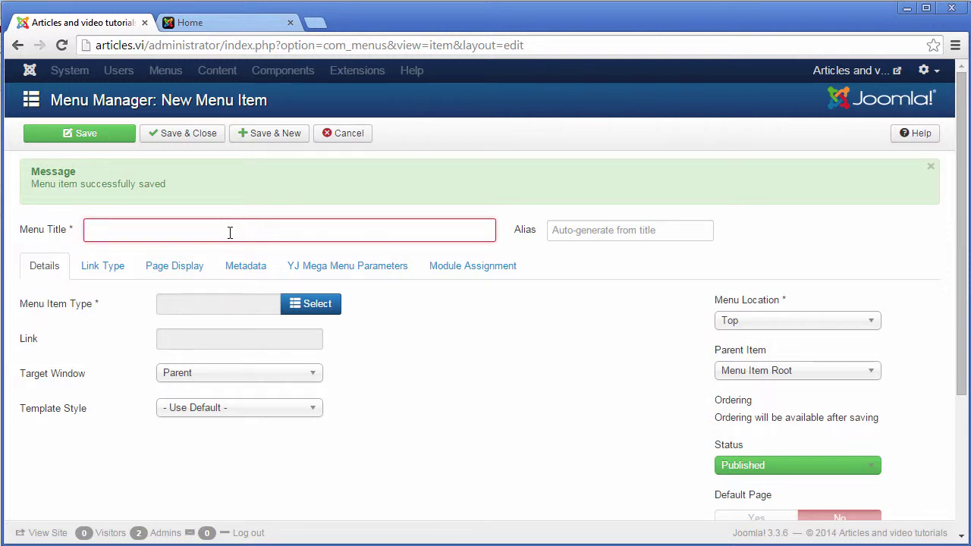
{"action": "type", "text": "My Transactions"}
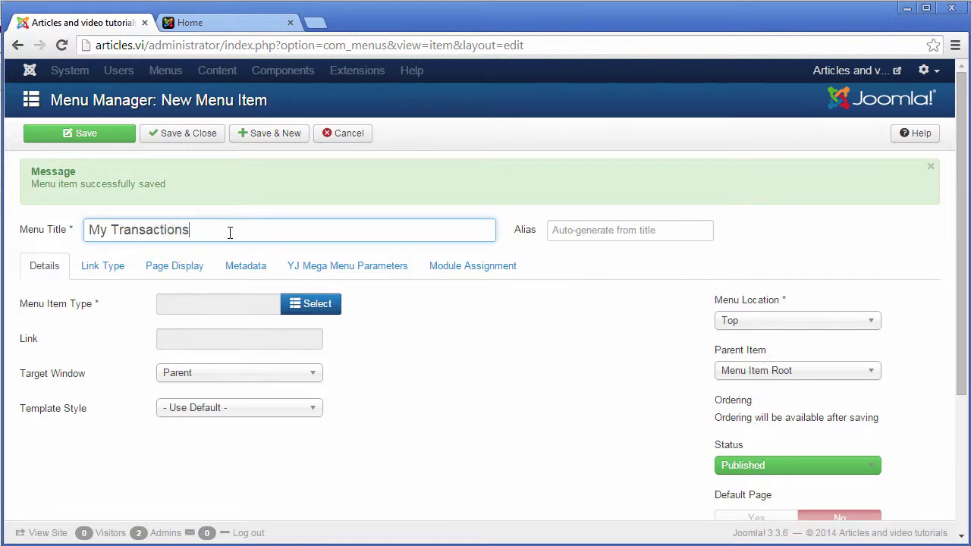
{"action": "key", "text": "Tab"}
{"action": "type", "text": "transactions"}
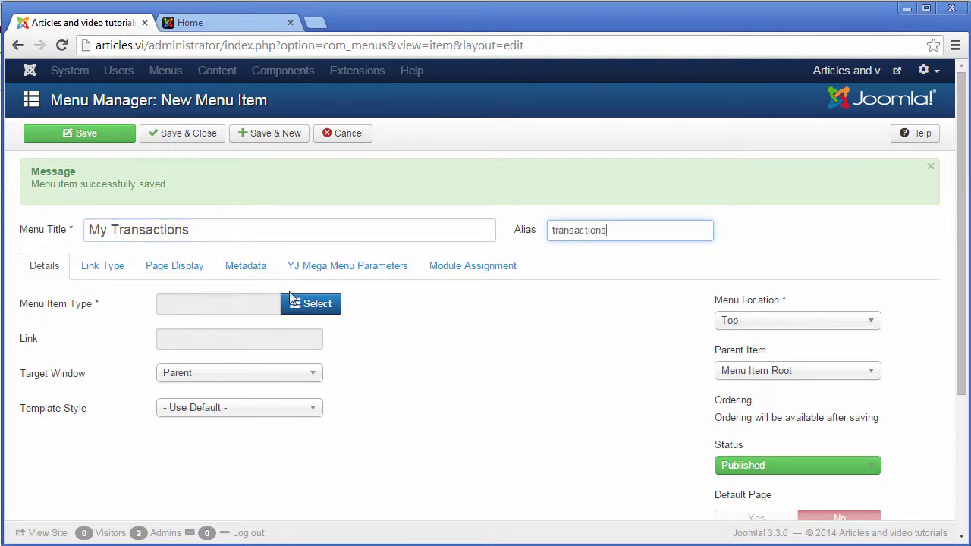
Set the item type to CrowdFunding's Transactions page.
{"action": "left_click", "coordinate": [293, 312]}
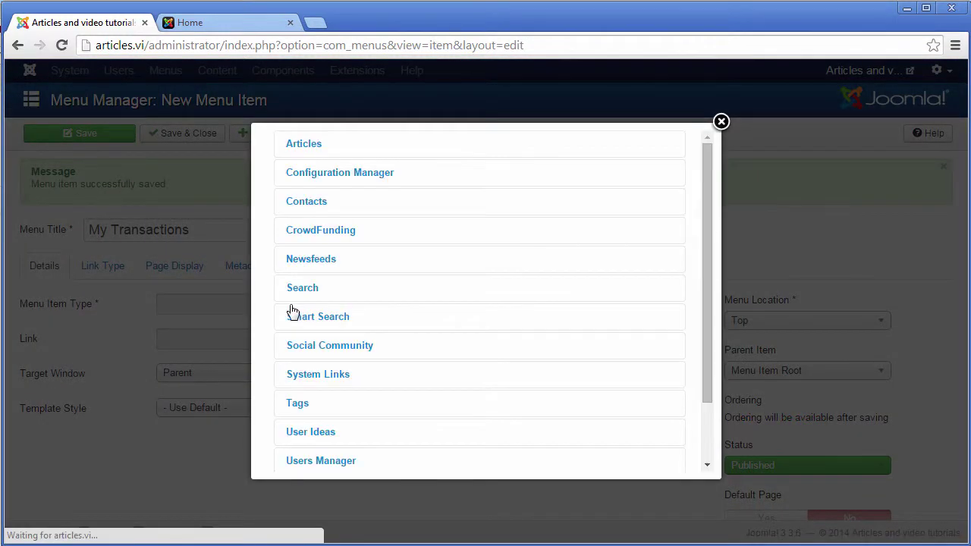
{"action": "left_click", "coordinate": [380, 240]}
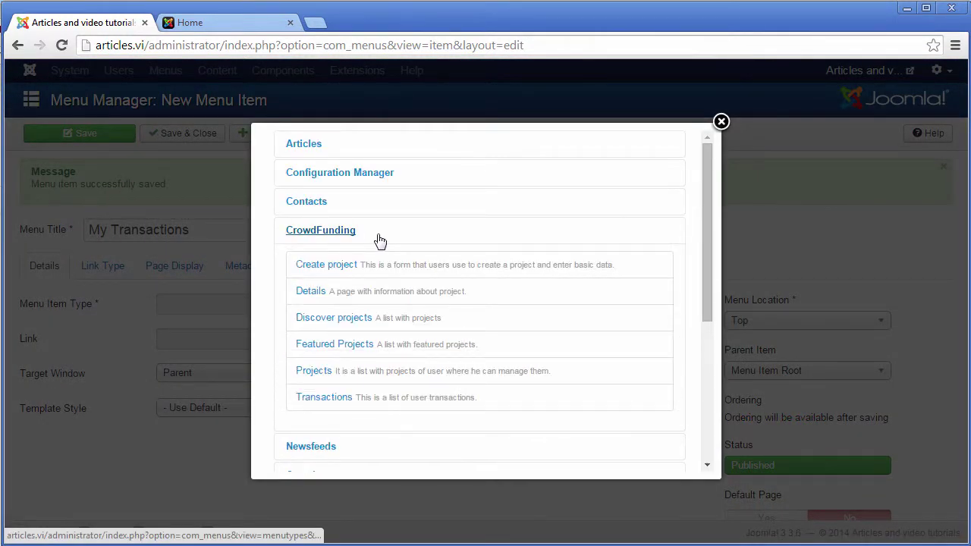
{"action": "left_click", "coordinate": [371, 397]}
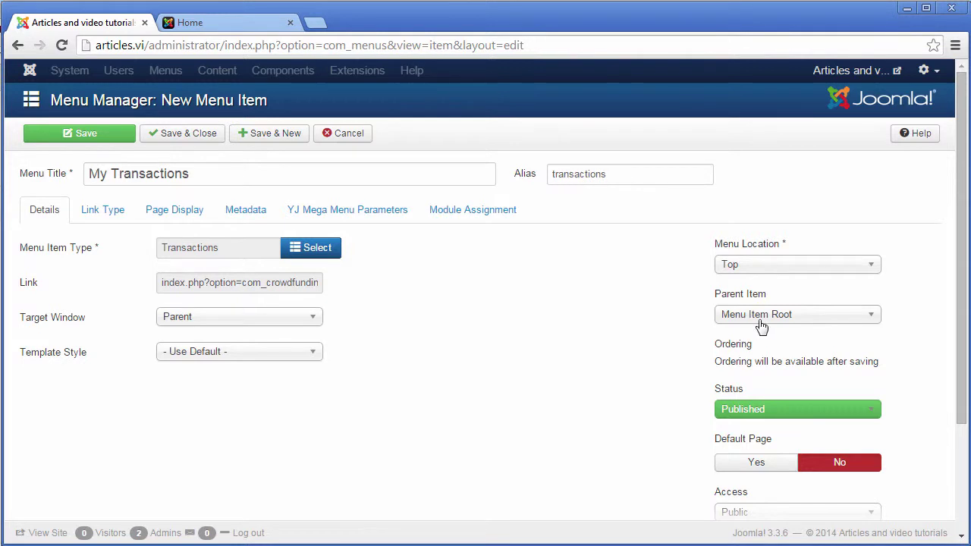
Set My Transactions' parent to Profile and its access to Registered.
{"action": "left_click", "coordinate": [797, 315]}
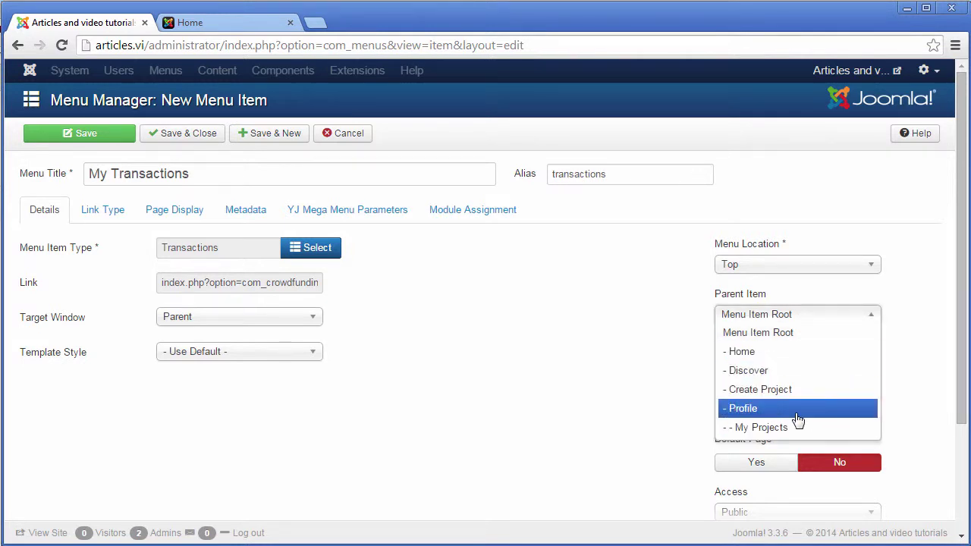
{"action": "left_click", "coordinate": [797, 410]}
{"action": "scroll", "coordinate": [800, 411], "scroll_direction": "down", "scroll_amount": 2}
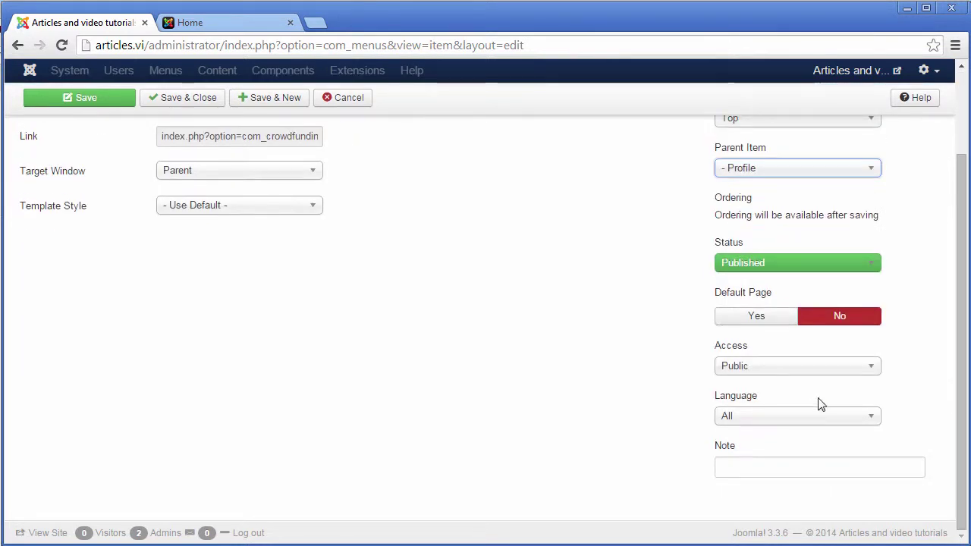
{"action": "left_click", "coordinate": [841, 372]}
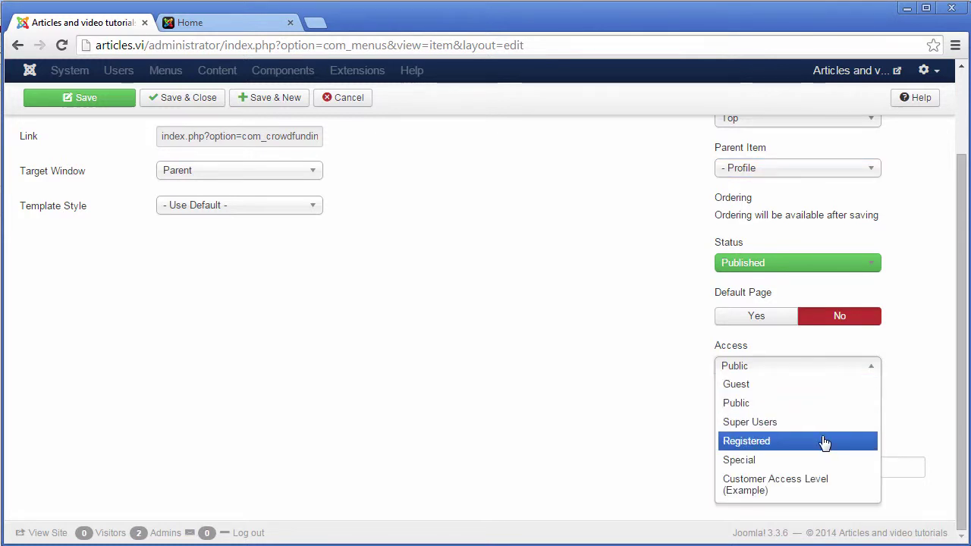
{"action": "left_click", "coordinate": [763, 441]}
{"action": "scroll", "coordinate": [639, 446], "scroll_direction": "up", "scroll_amount": 2}
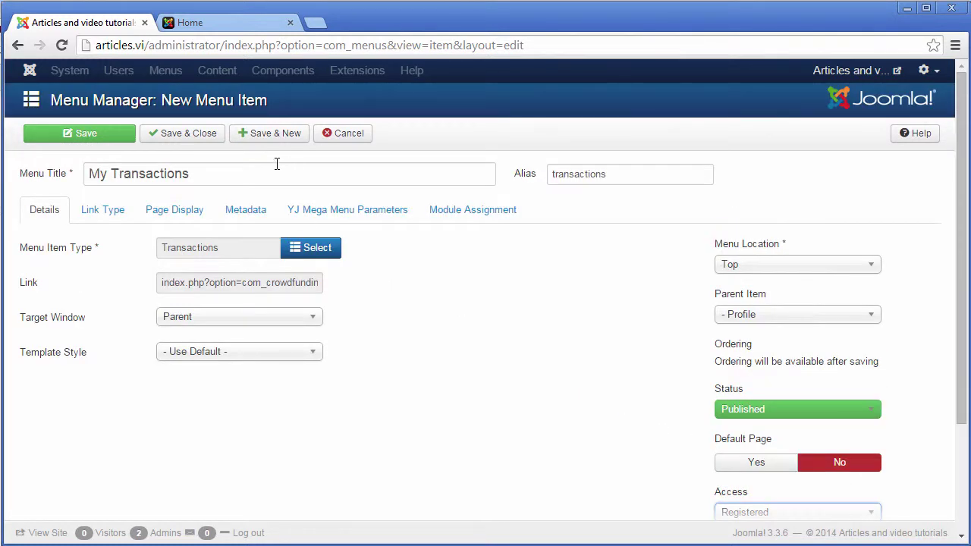
Save and close the item, then switch to the YouGrids front page.
{"action": "left_click", "coordinate": [158, 140]}
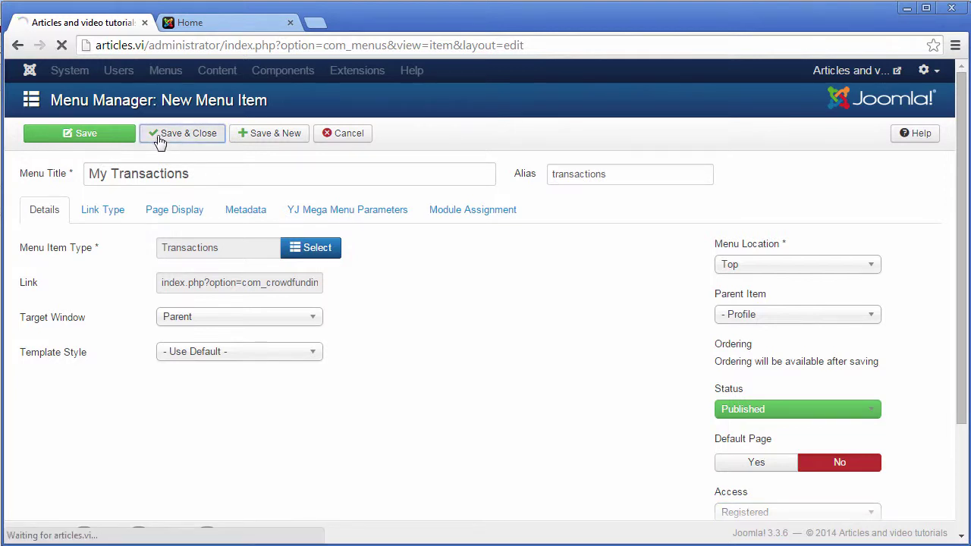
{"action": "scroll", "coordinate": [177, 224], "scroll_direction": "down", "scroll_amount": 1}
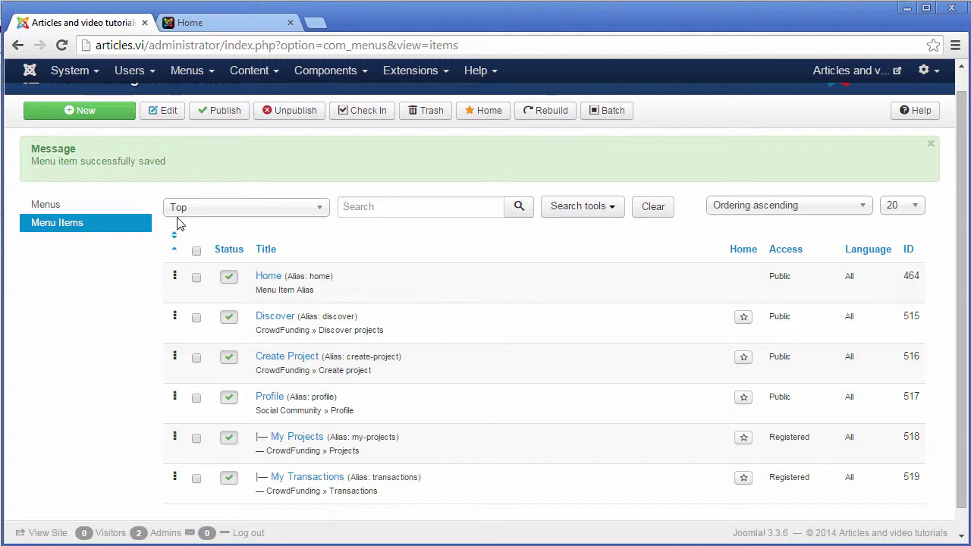
{"action": "left_click", "coordinate": [214, 25]}
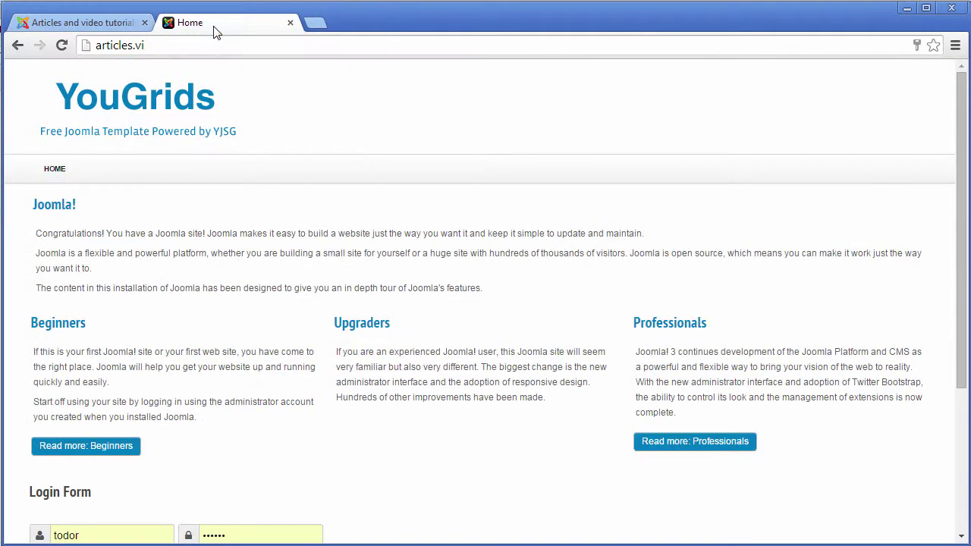
Reload the front page and open the Discover, Create Project and Profile pages.
{"action": "left_click", "coordinate": [61, 47]}
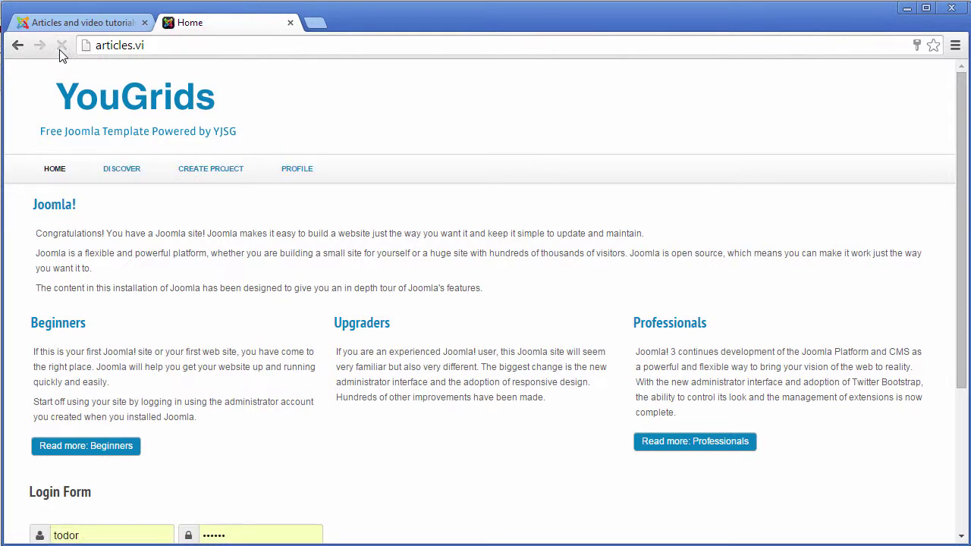
{"action": "left_click", "coordinate": [122, 171]}
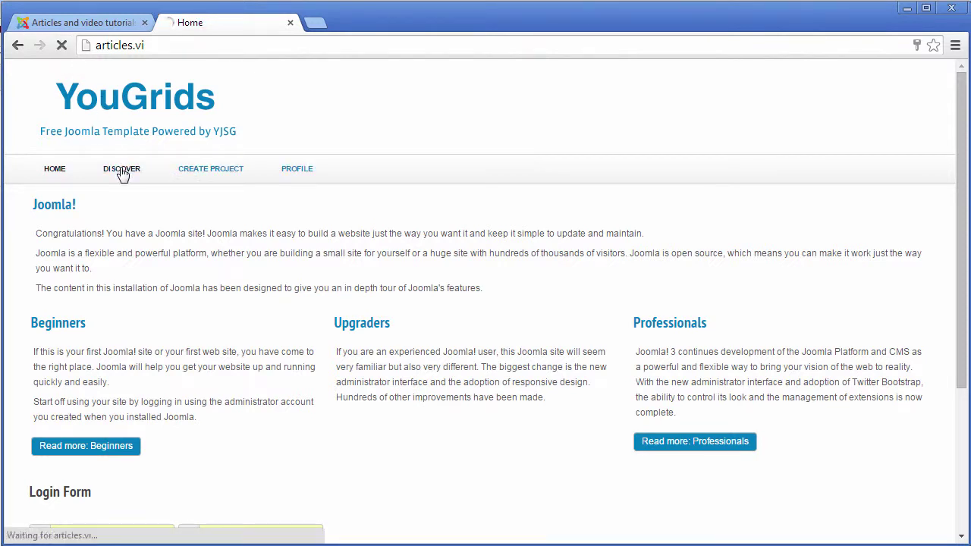
{"action": "left_click", "coordinate": [210, 171]}
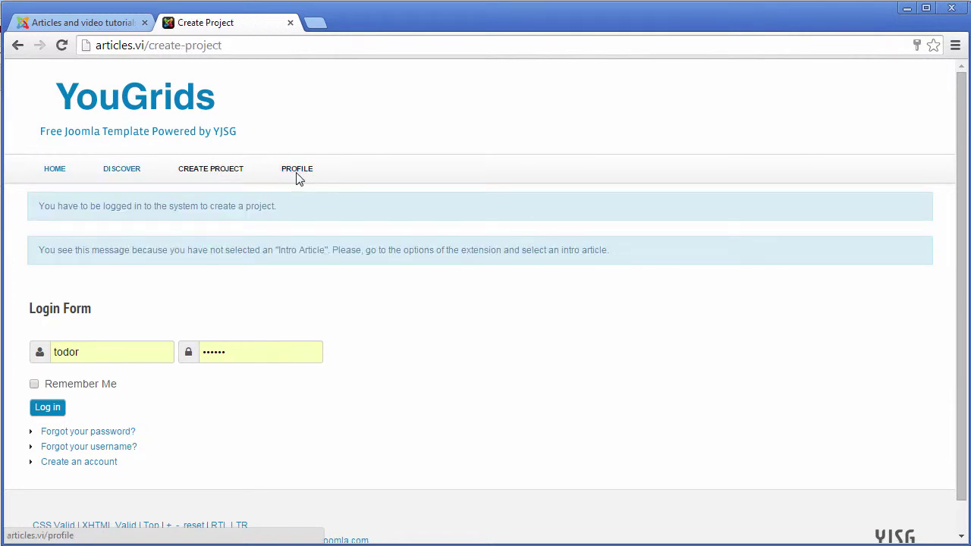
{"action": "left_click", "coordinate": [298, 178]}
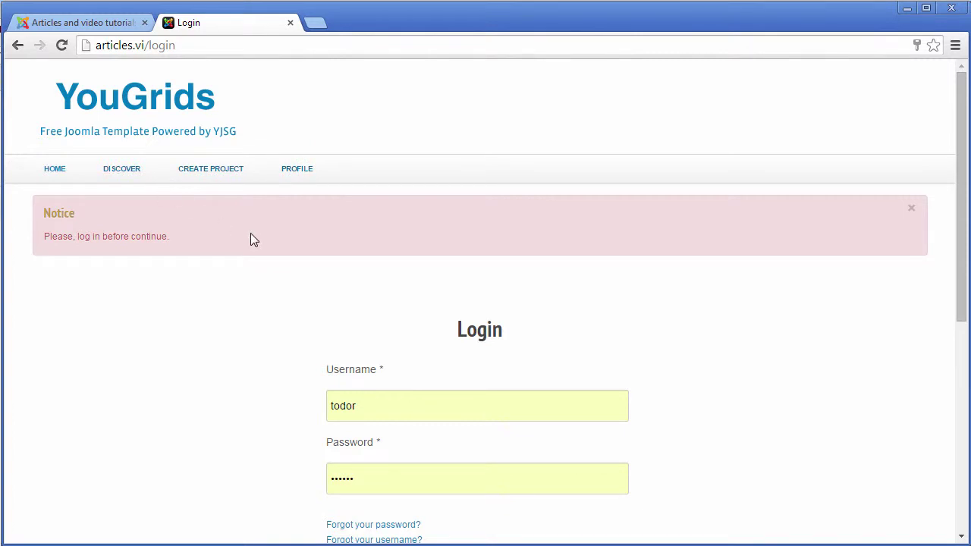
Log in, then open My Projects and My Transactions from the Profile dropdown.
{"action": "scroll", "coordinate": [251, 237], "scroll_direction": "down", "scroll_amount": 2}
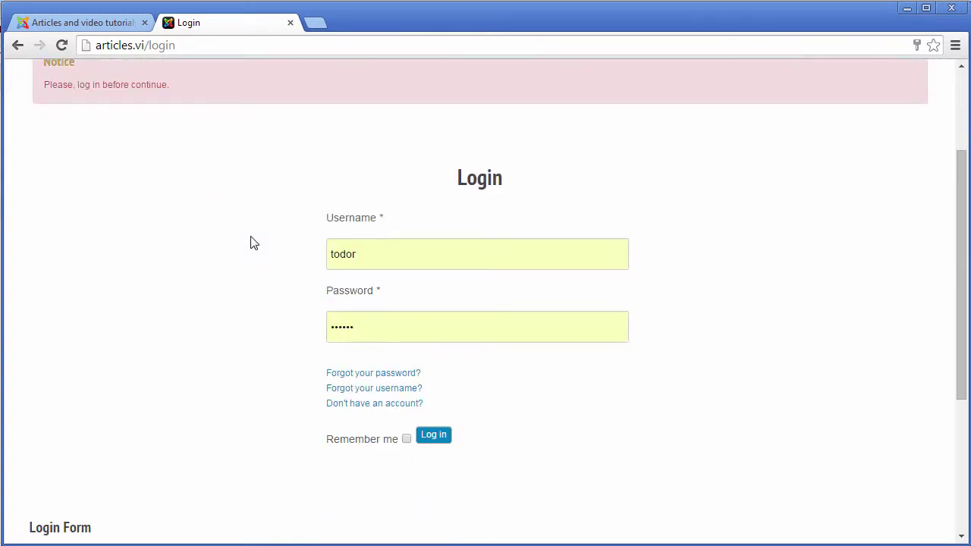
{"action": "left_click", "coordinate": [447, 438]}
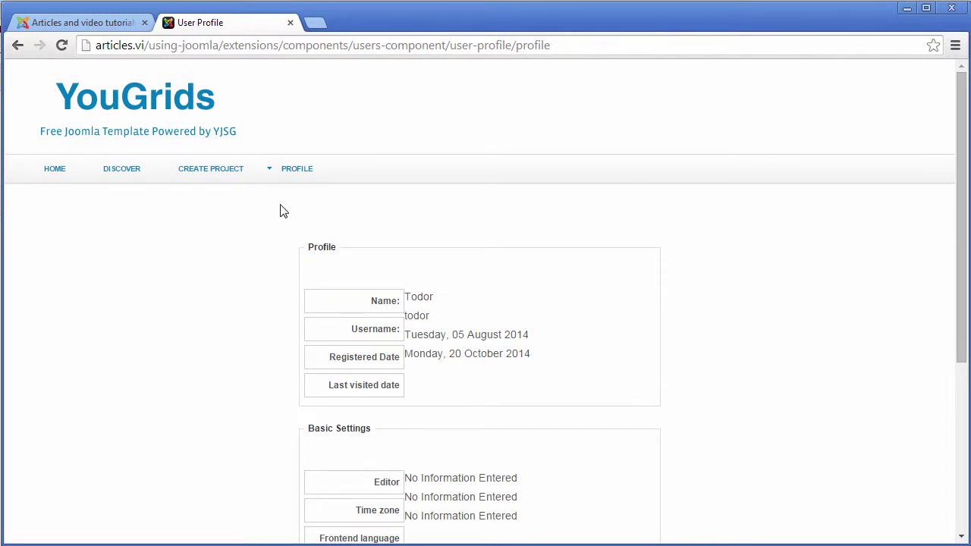
{"action": "mouse_move", "coordinate": [284, 176]}
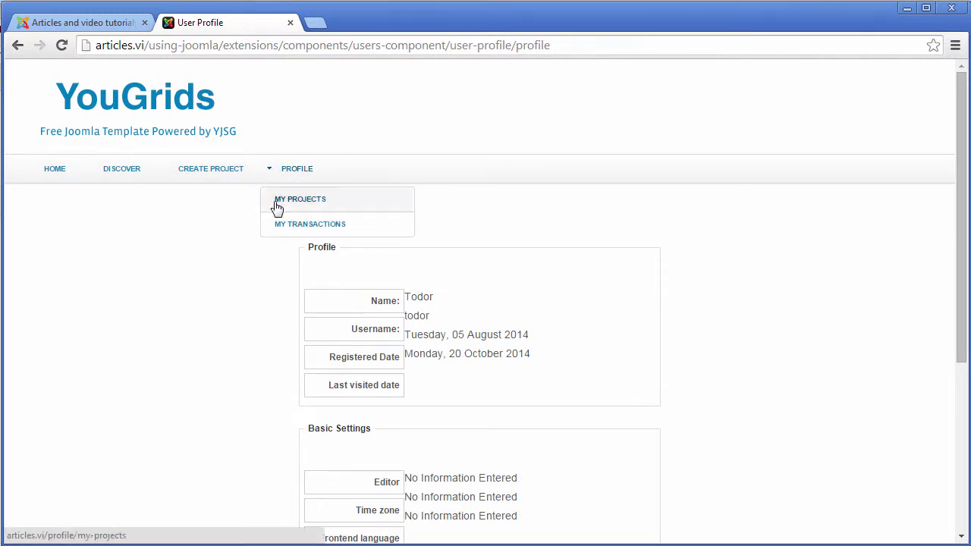
{"action": "left_click", "coordinate": [276, 205]}
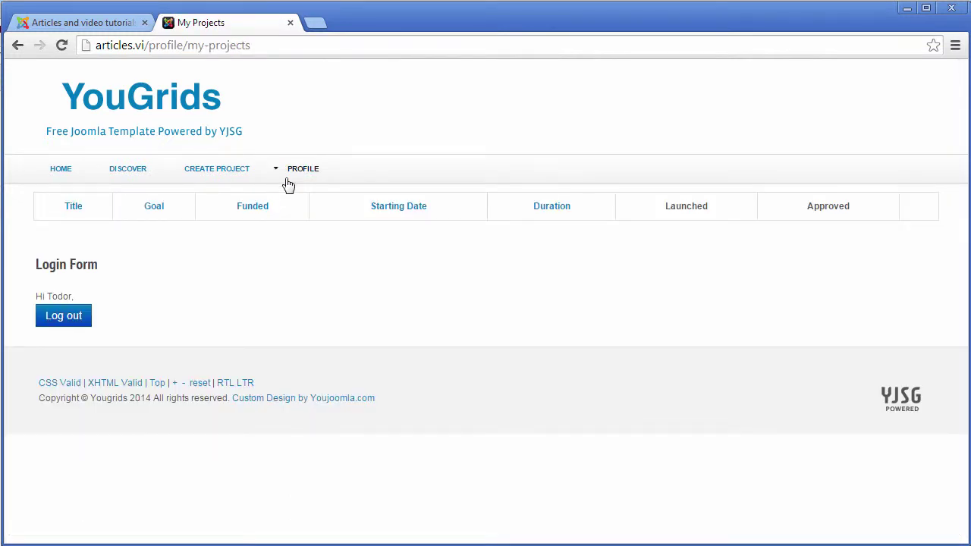
{"action": "mouse_move", "coordinate": [288, 168]}
{"action": "left_click", "coordinate": [287, 226]}
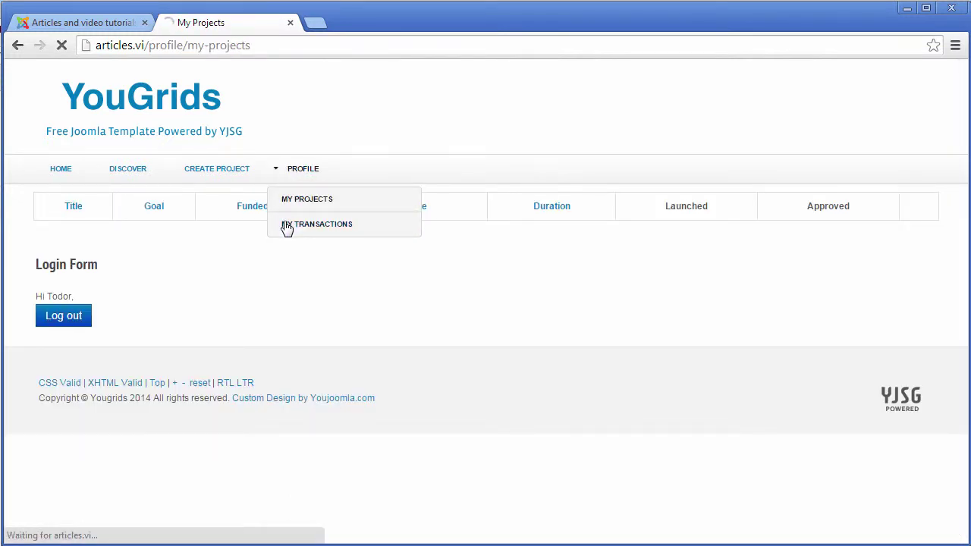